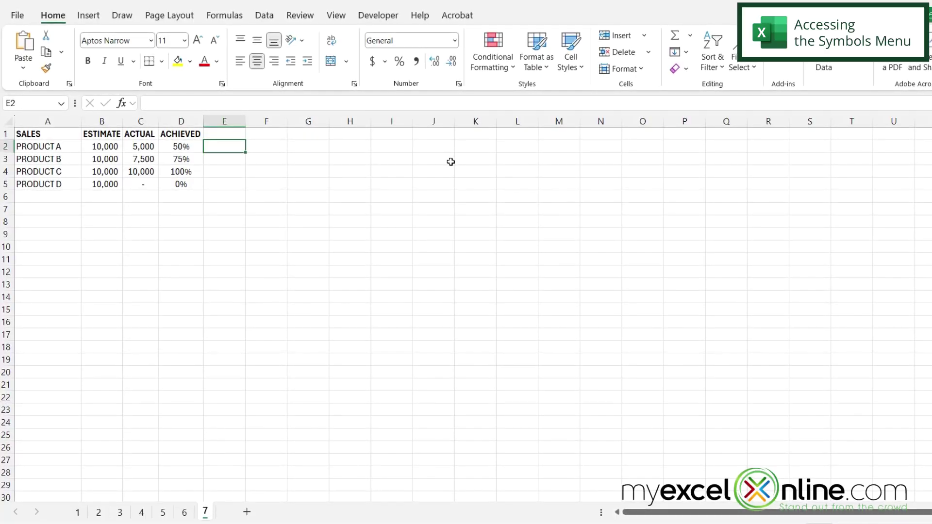
# - Bring up the Symbol dialog with Segoe UI Symbol chosen as the font
pyautogui.click(87, 15)
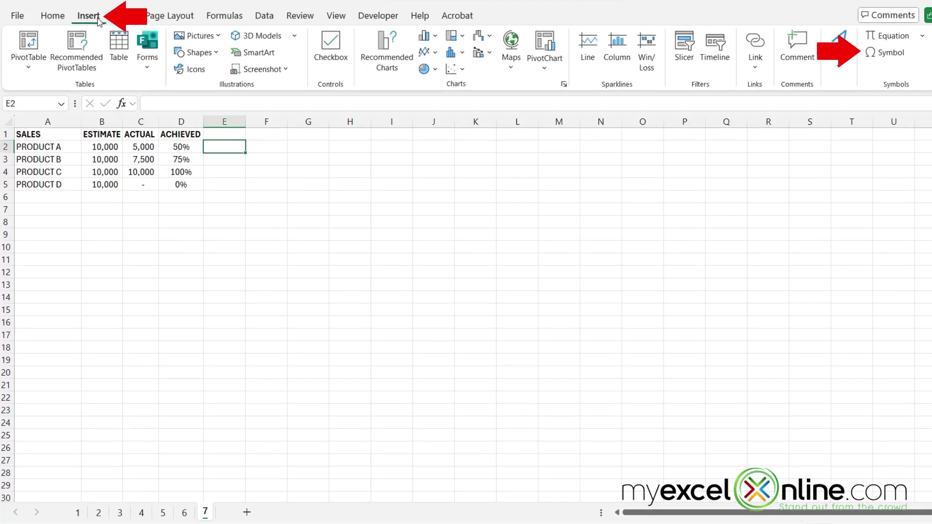
pyautogui.click(888, 54)
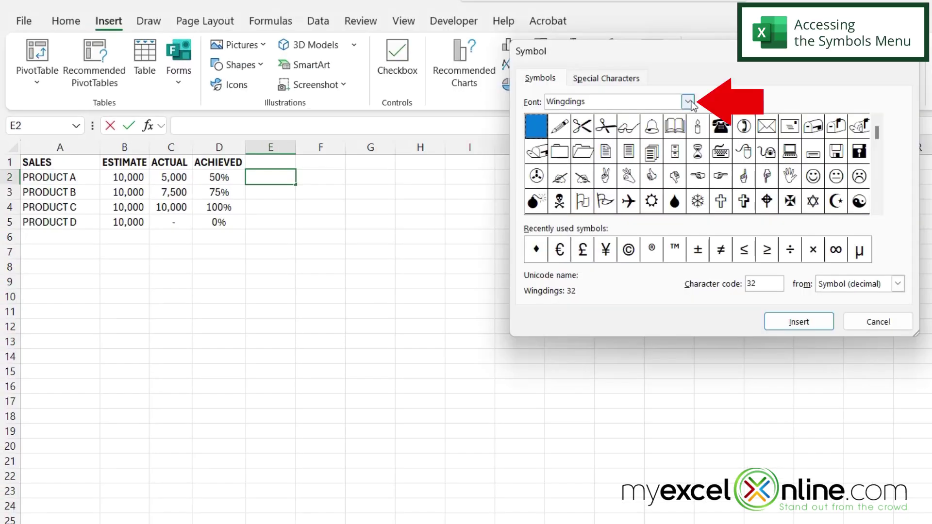
pyautogui.click(575, 83)
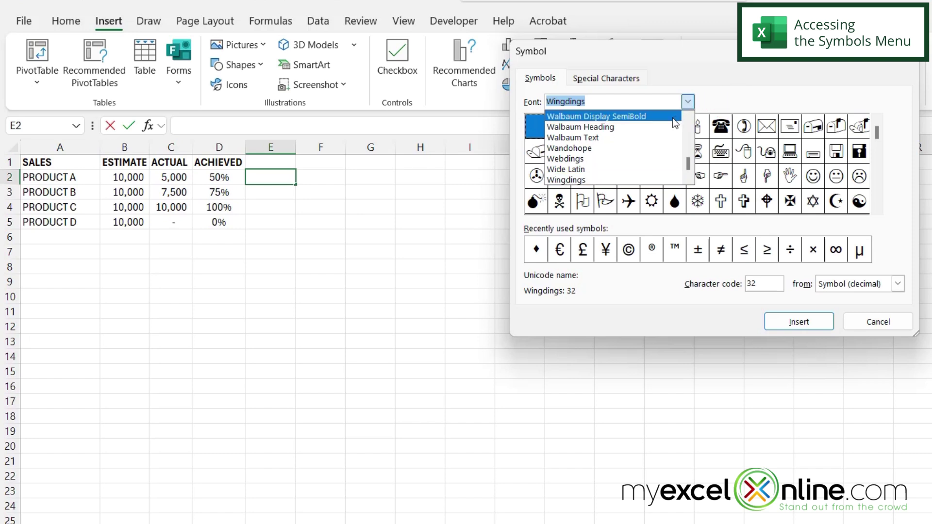
pyautogui.scroll(3, 610, 157)
pyautogui.scroll(3, 610, 158)
pyautogui.scroll(5, 610, 158)
pyautogui.scroll(5, 610, 158)
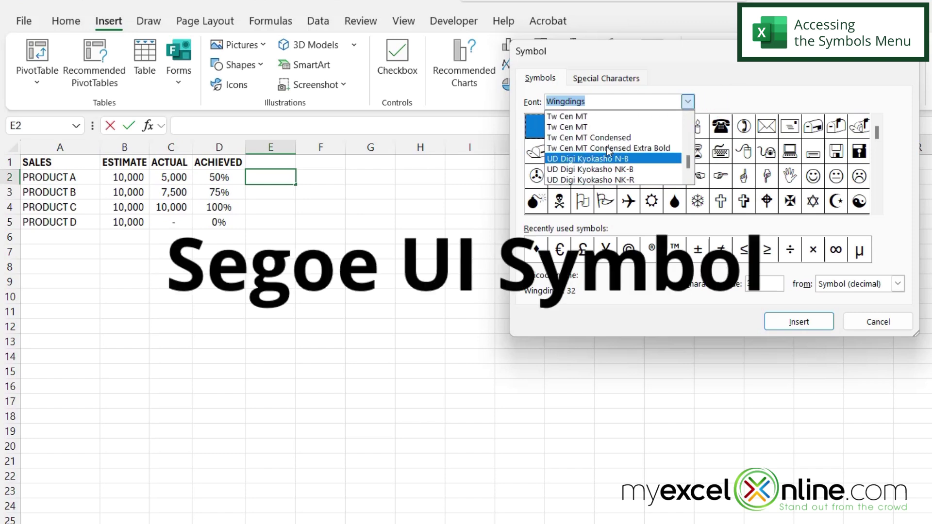
pyautogui.scroll(5, 616, 155)
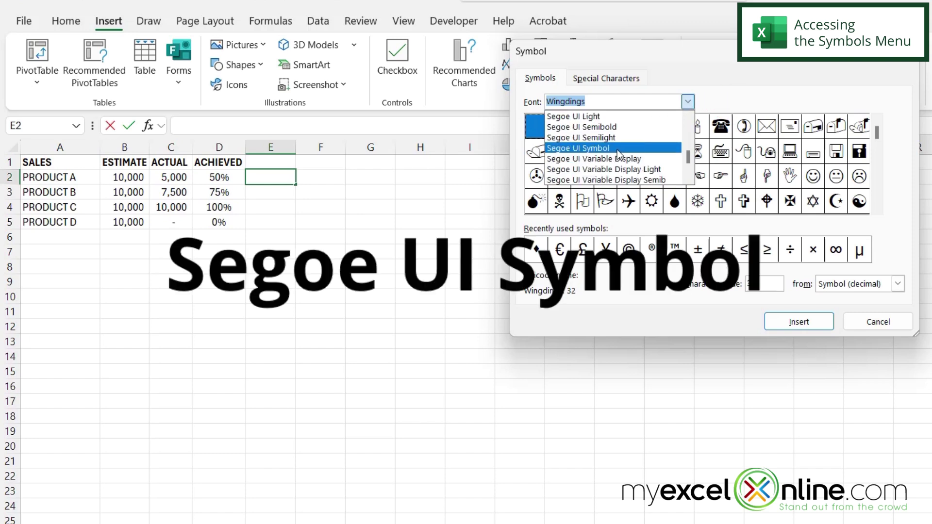
pyautogui.click(617, 148)
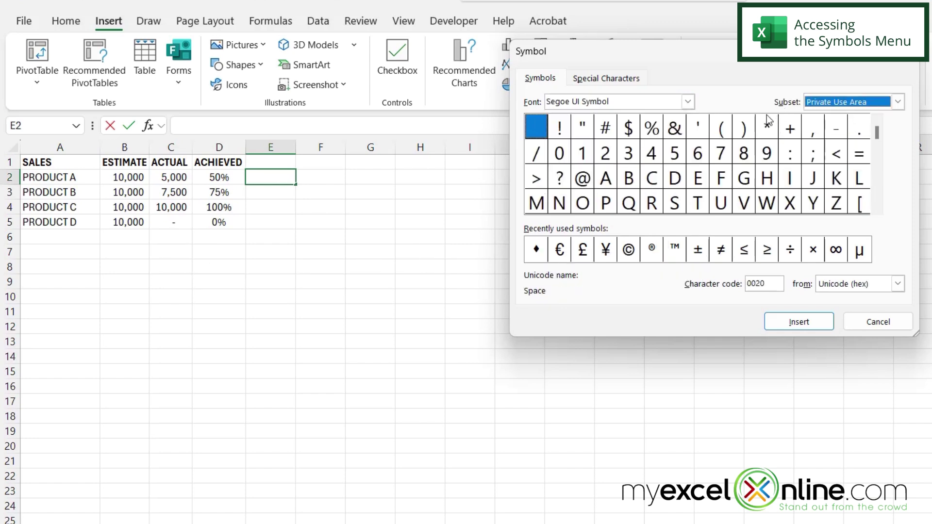
pyautogui.click(898, 102)
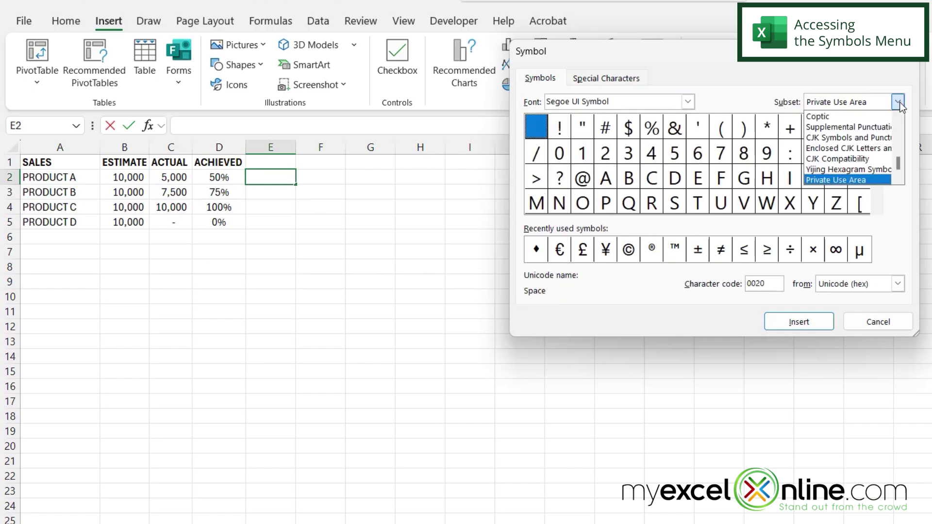
pyautogui.scroll(1, 864, 156)
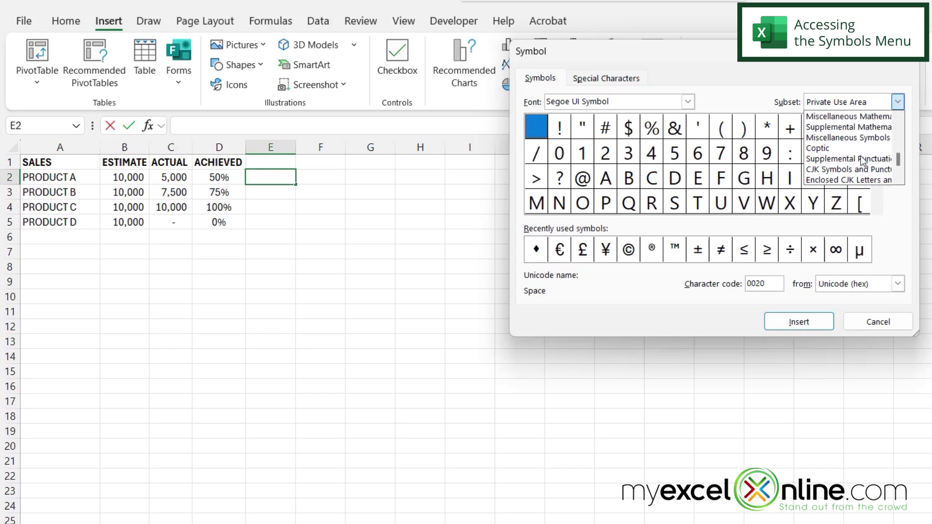
pyautogui.scroll(1, 865, 156)
pyautogui.scroll(2, 865, 156)
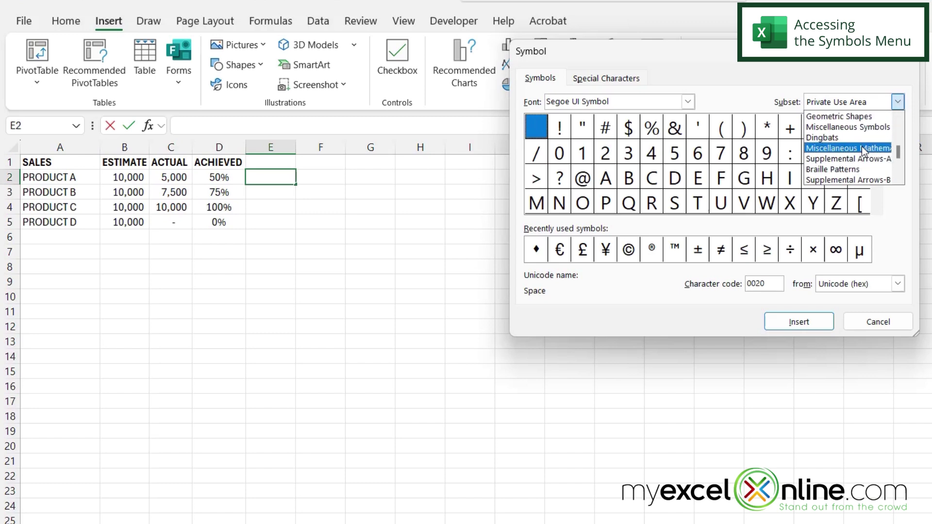
# - Choose the Geometric Shapes subset and scroll down to the circle symbols
pyautogui.click(852, 118)
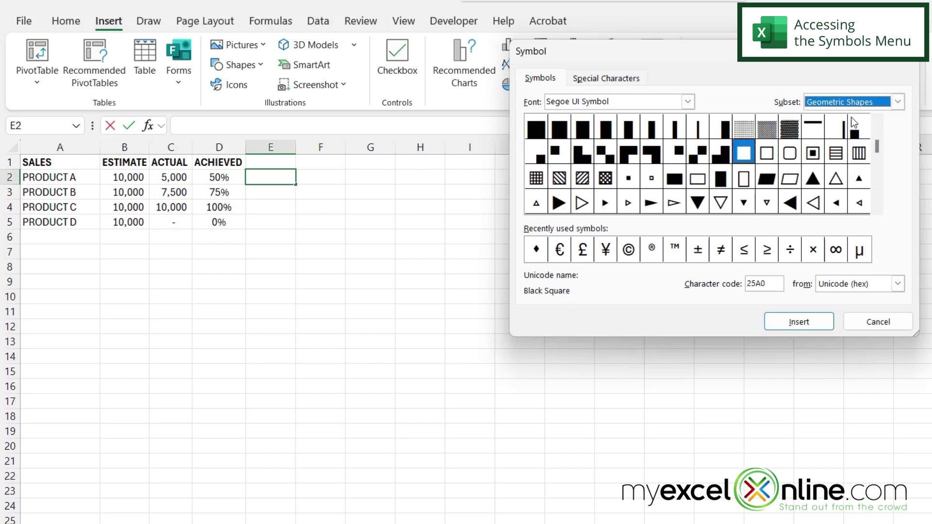
pyautogui.click(878, 209)
pyautogui.click(878, 209)
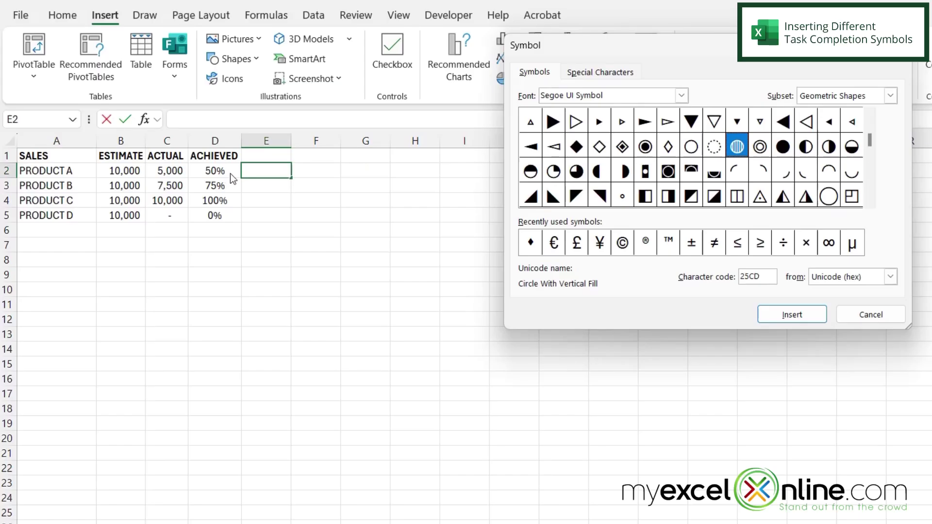
# - Insert the Circle With Right Half Black symbol into E2 for Product A
pyautogui.click(831, 149)
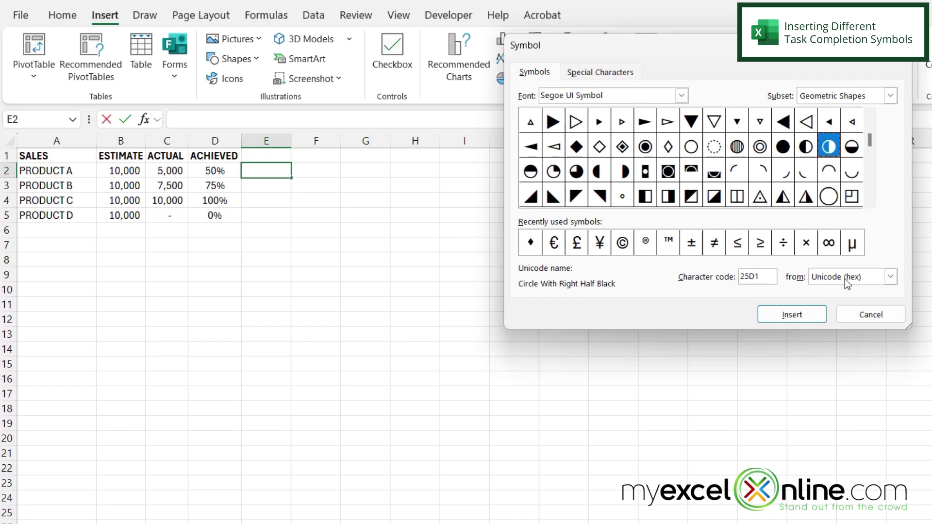
pyautogui.click(790, 317)
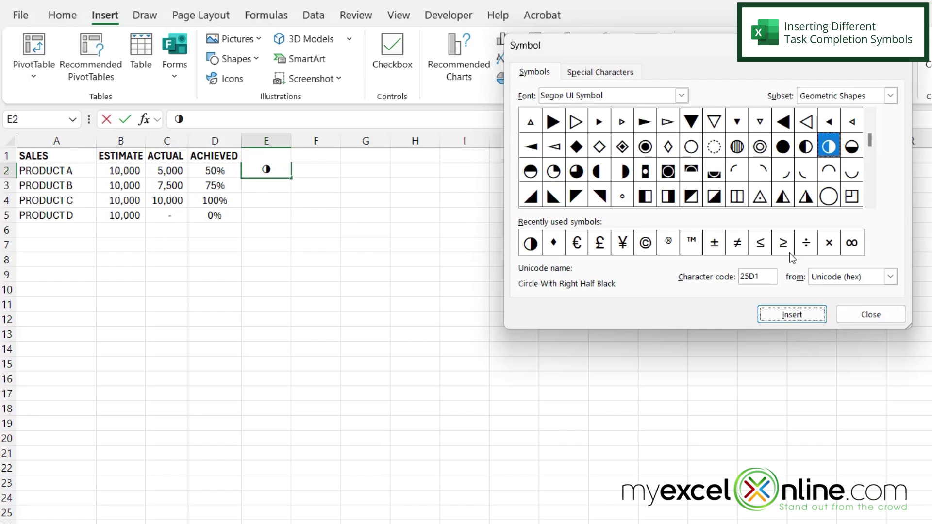
pyautogui.click(842, 316)
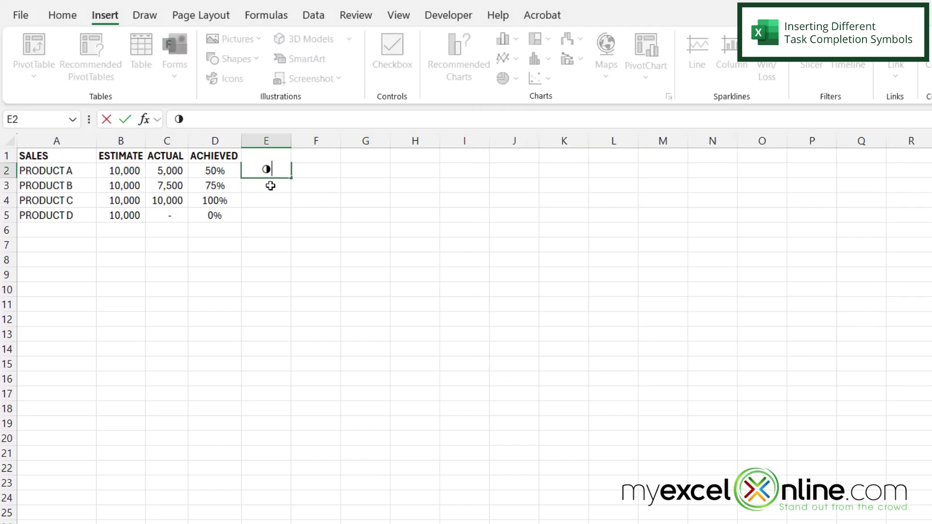
pyautogui.press('Return')
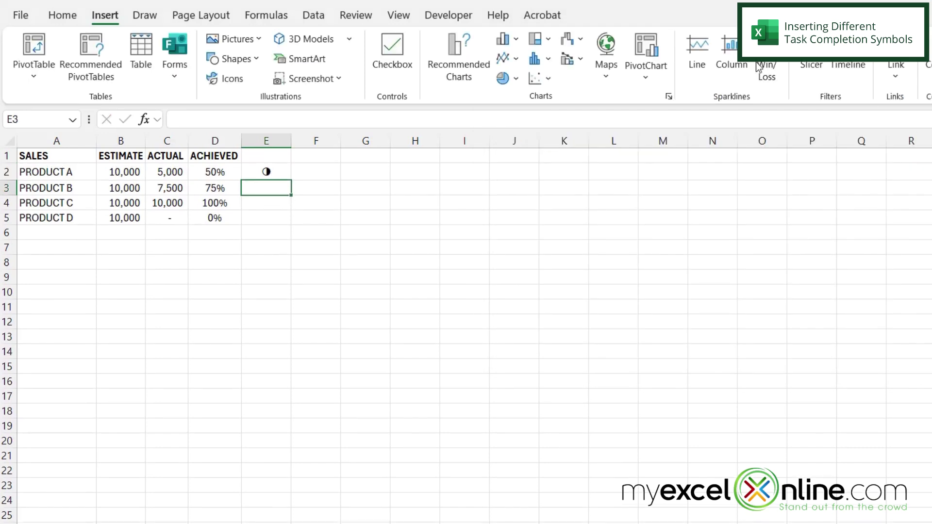
# - Insert the three-quarter-filled circle (25D5) into E3 for Product B
pyautogui.press('F2')
pyautogui.click(911, 51)
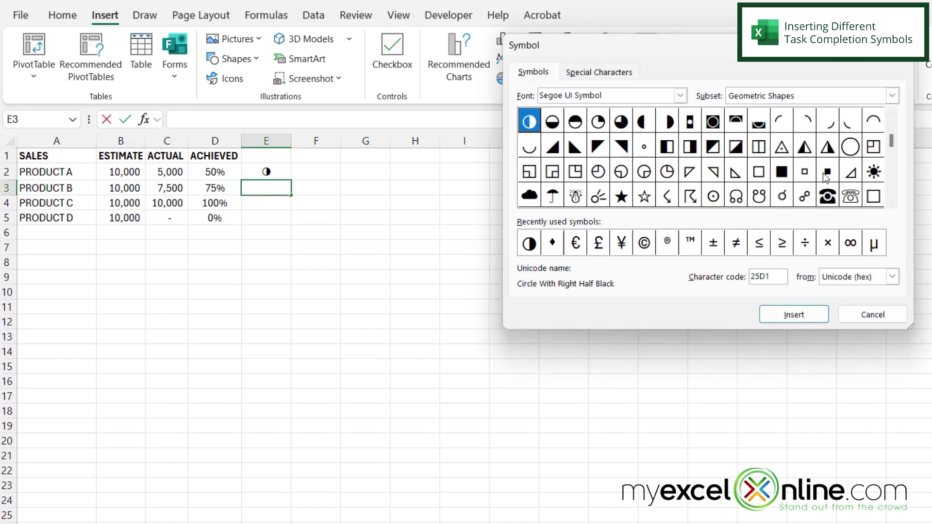
pyautogui.click(622, 128)
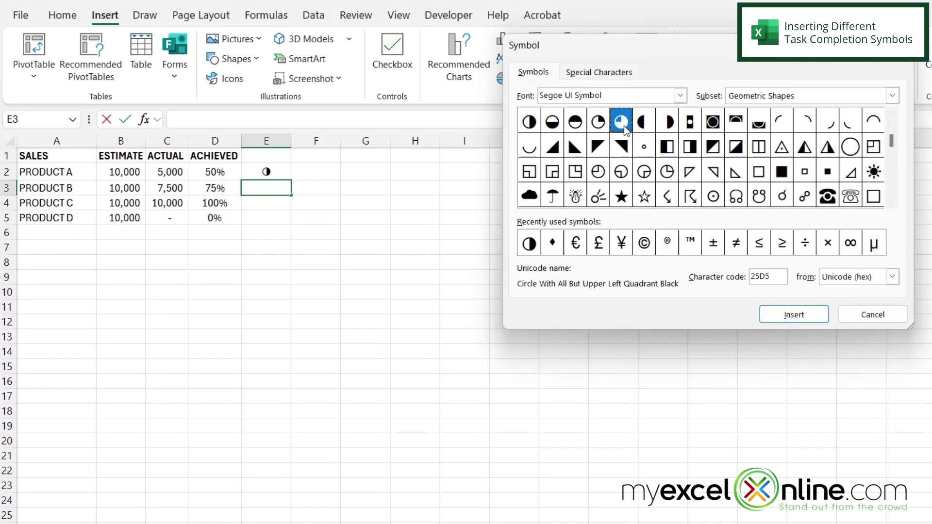
pyautogui.click(793, 316)
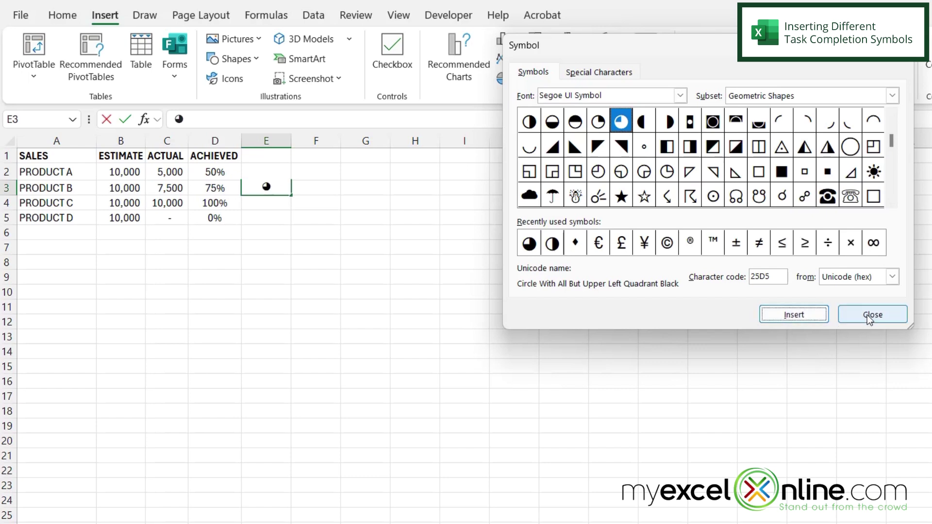
pyautogui.click(872, 317)
# - Insert the solid Black Circle (25CF) into E4 for Product C
pyautogui.click(272, 203)
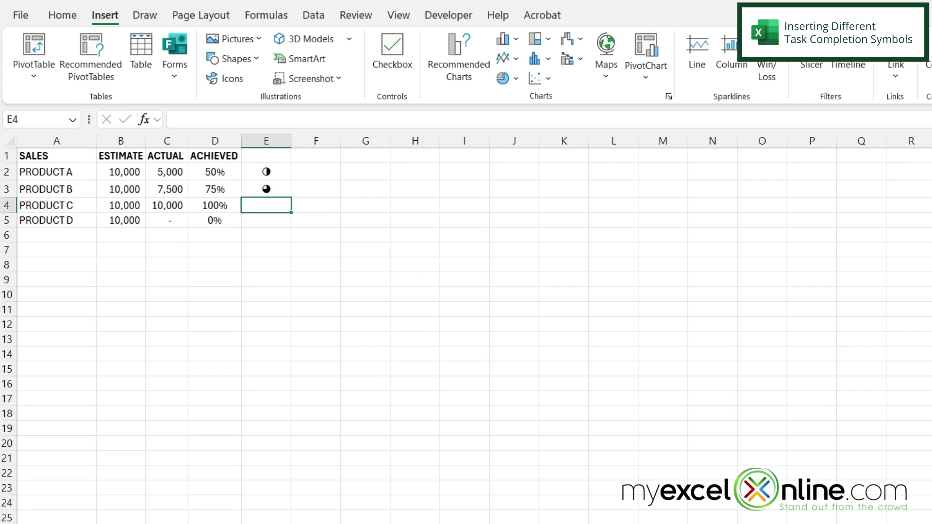
pyautogui.click(894, 118)
pyautogui.scroll(-1, 893, 118)
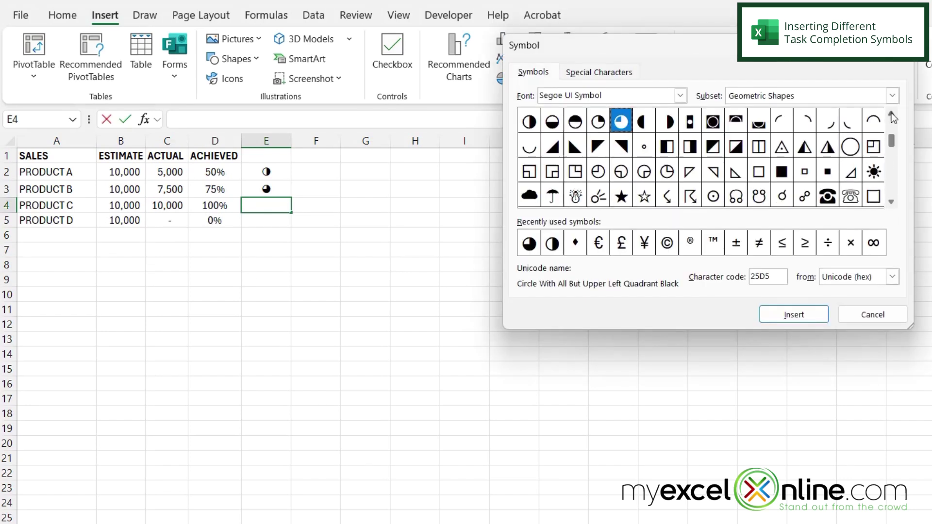
pyautogui.click(894, 118)
pyautogui.click(851, 122)
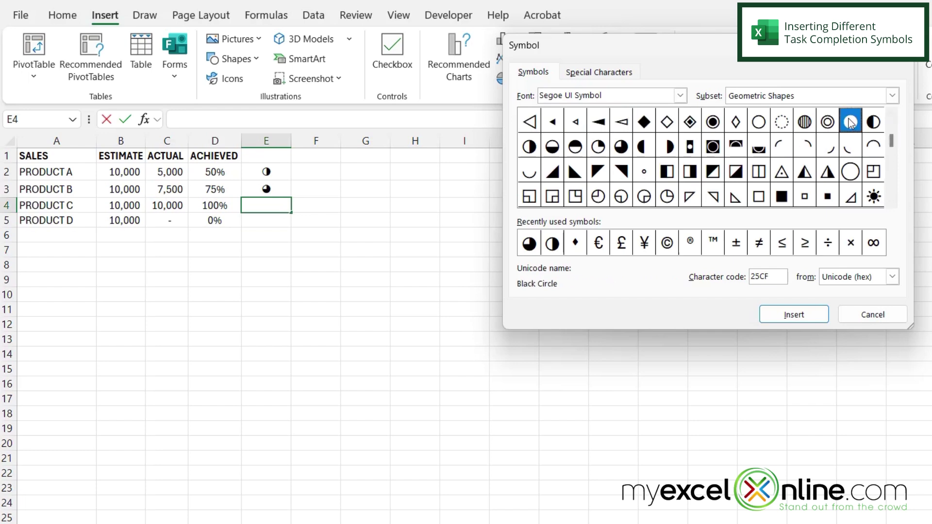
pyautogui.click(791, 317)
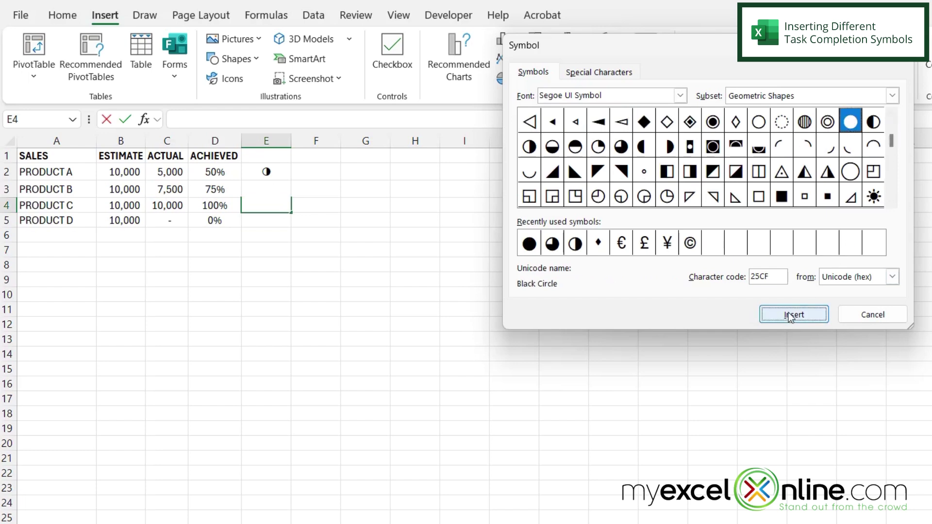
pyautogui.click(871, 316)
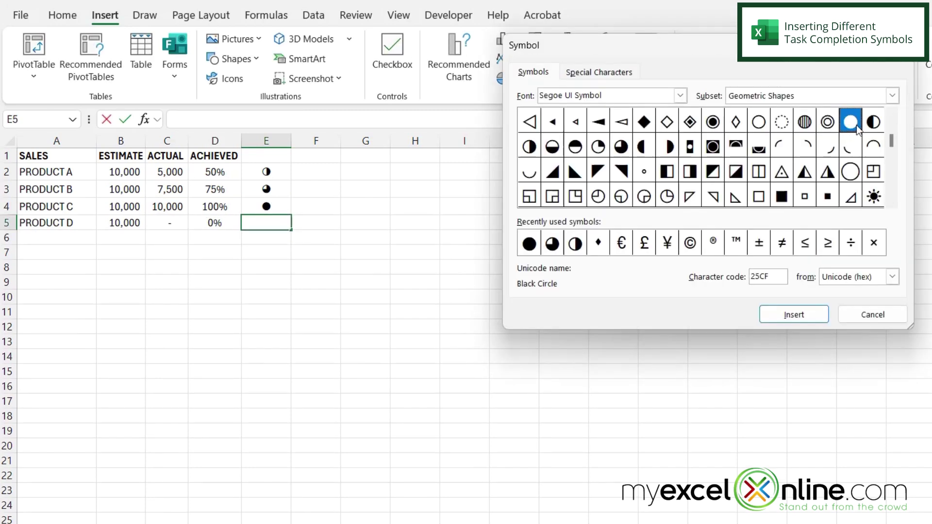
# - Insert the empty White Circle (25CB) into E5 for Product D
pyautogui.click(756, 127)
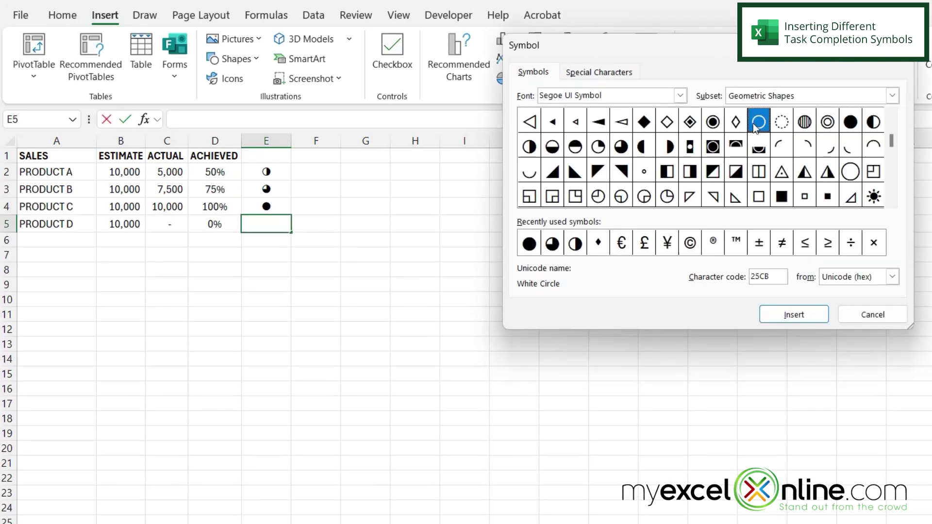
pyautogui.click(795, 316)
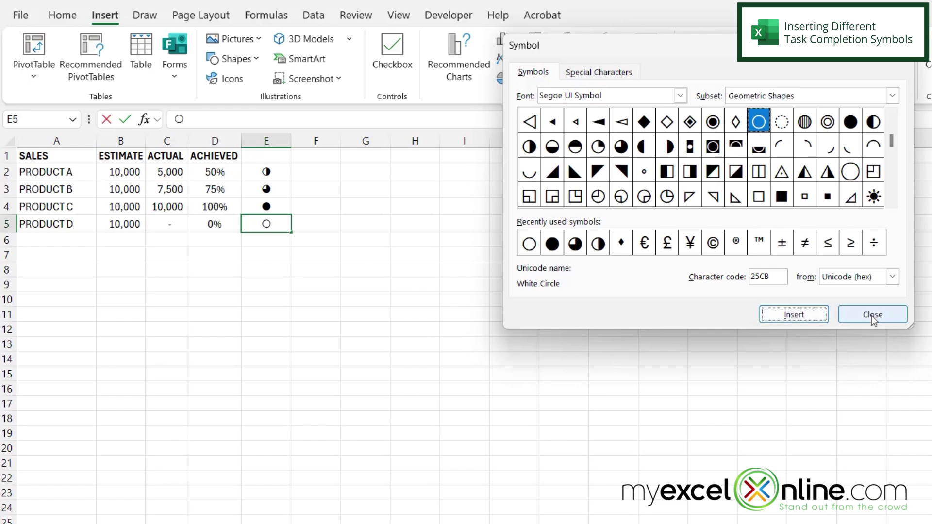
pyautogui.click(874, 315)
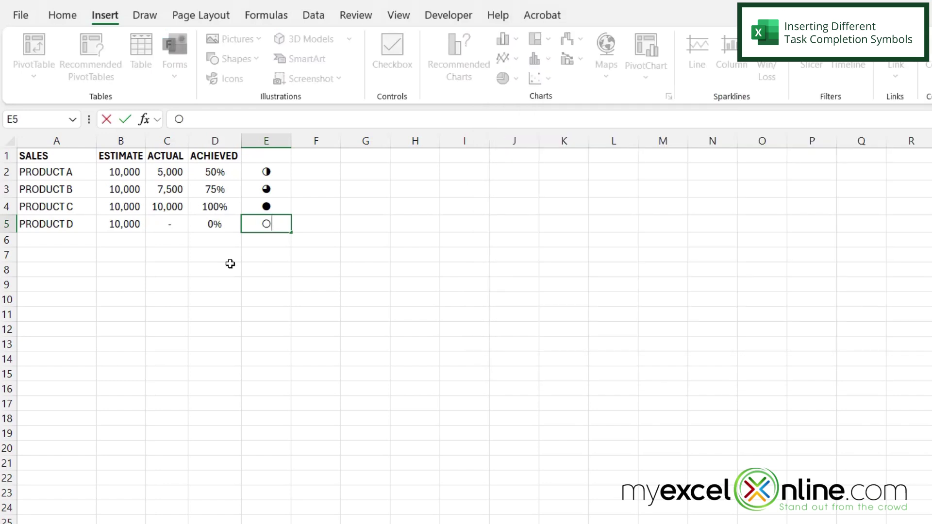
pyautogui.click(284, 272)
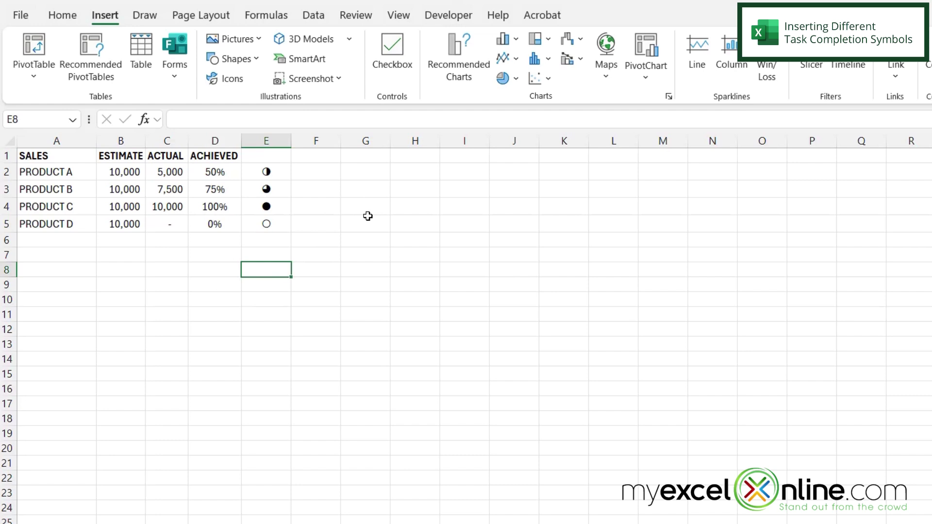